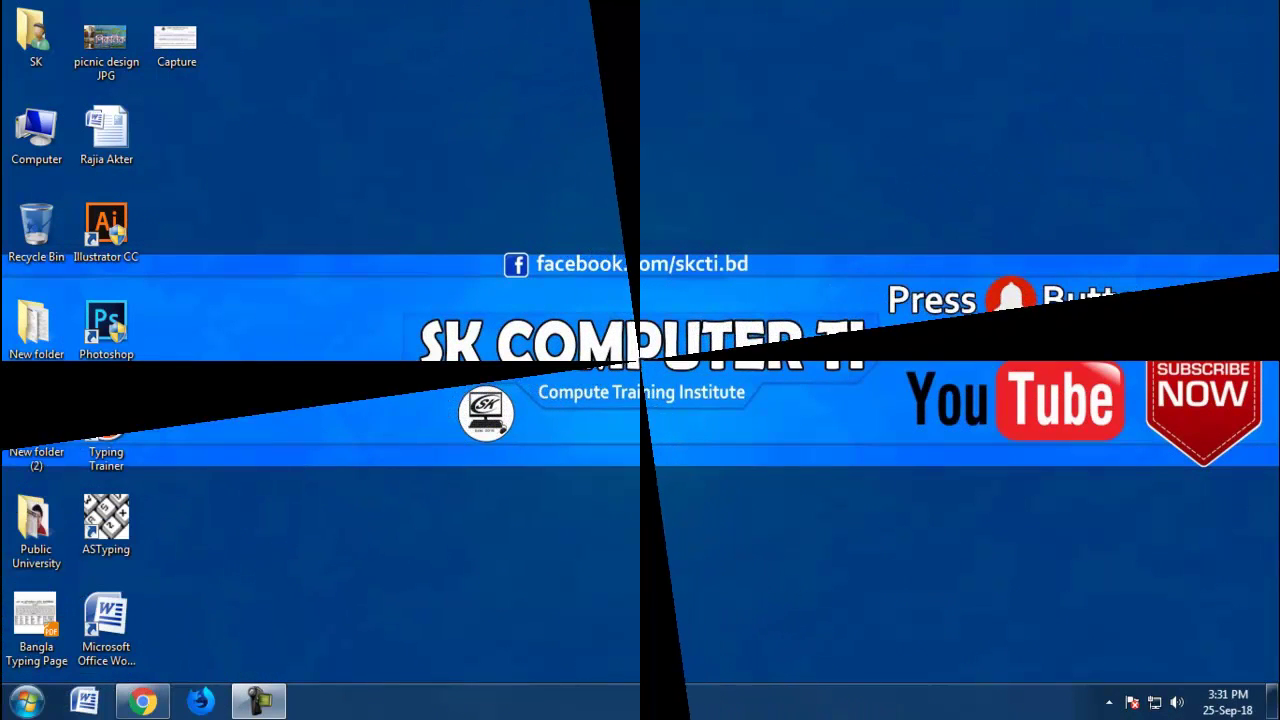
Switch to Chrome showing the SK Computer TI YouTube channel home page
{"action": "left_click", "coordinate": [150, 700]}
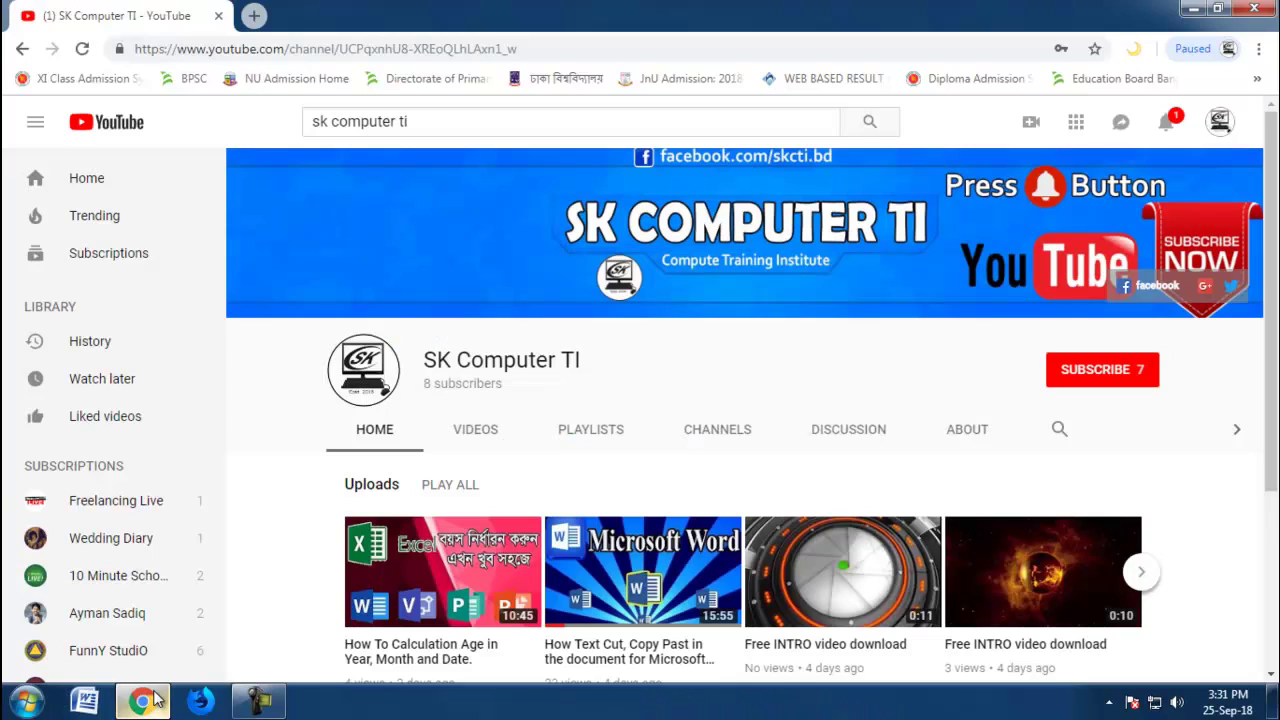
Subscribe to SK Computer TI and set the bell alerts to occasional notifications
{"action": "left_click", "coordinate": [1097, 372]}
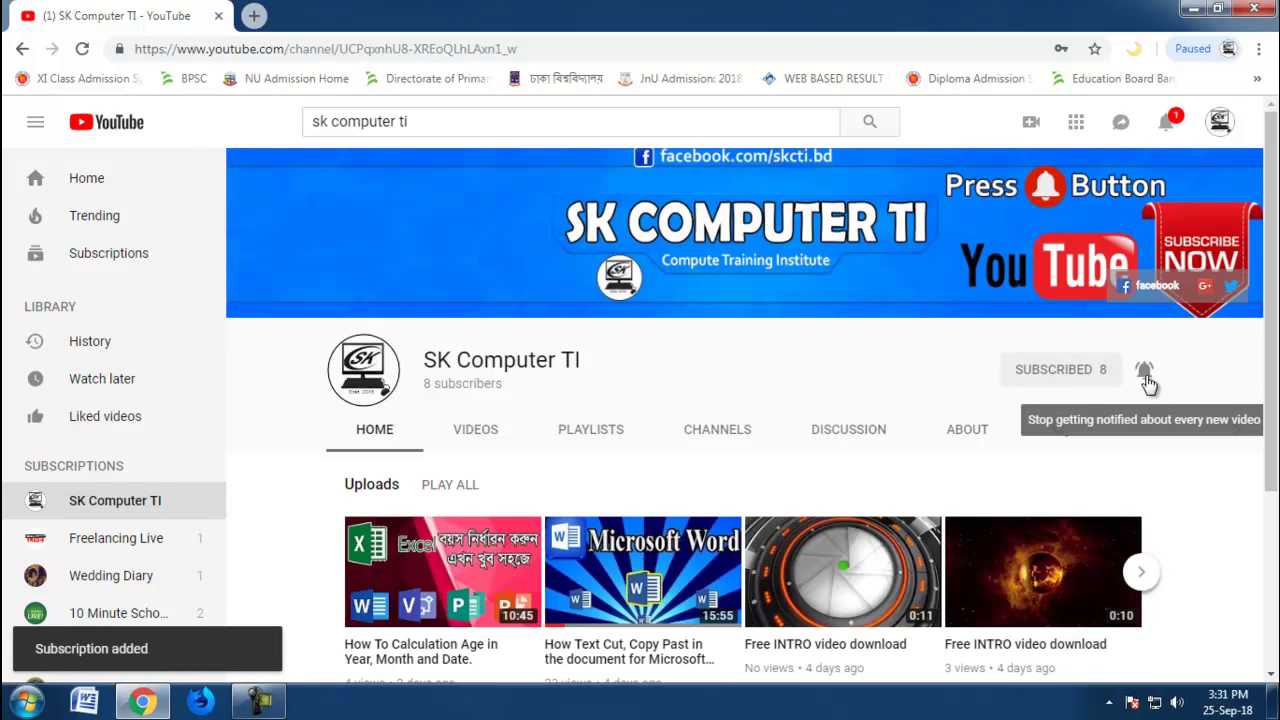
{"action": "left_click", "coordinate": [1144, 372]}
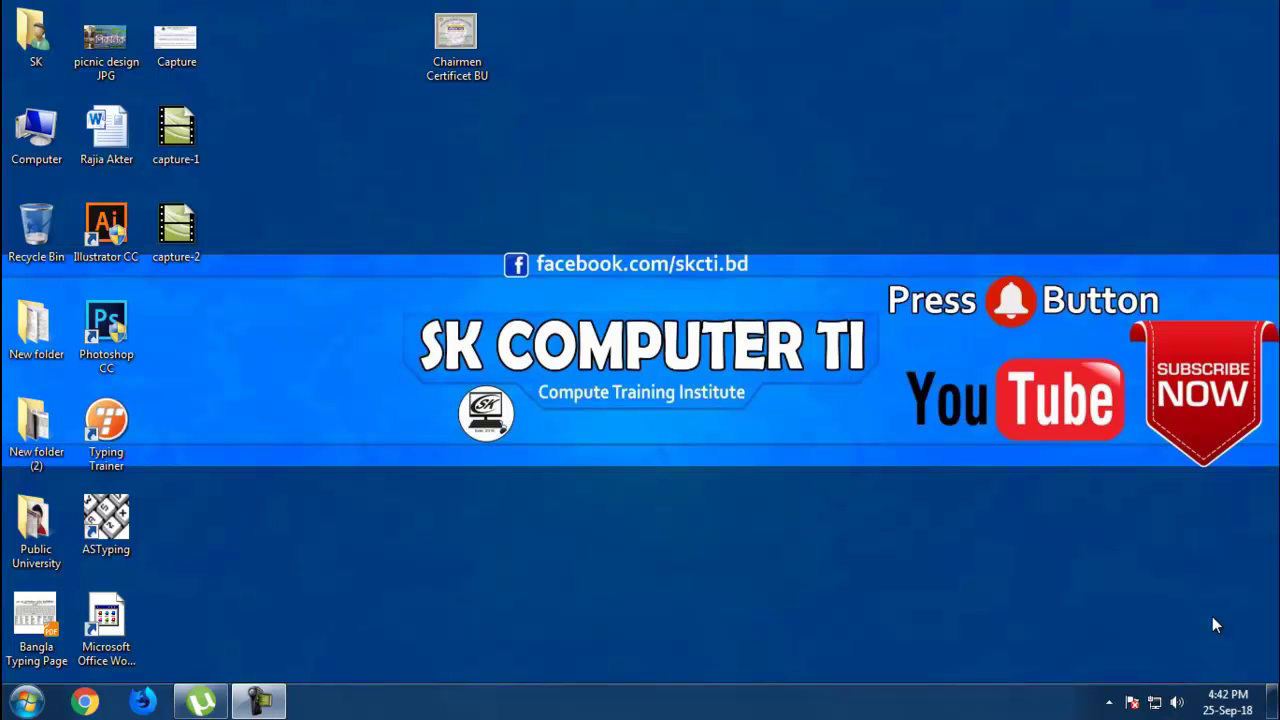
Launch Microsoft Word 2010 from the Microsoft Office group in All Programs
{"action": "left_click", "coordinate": [25, 702]}
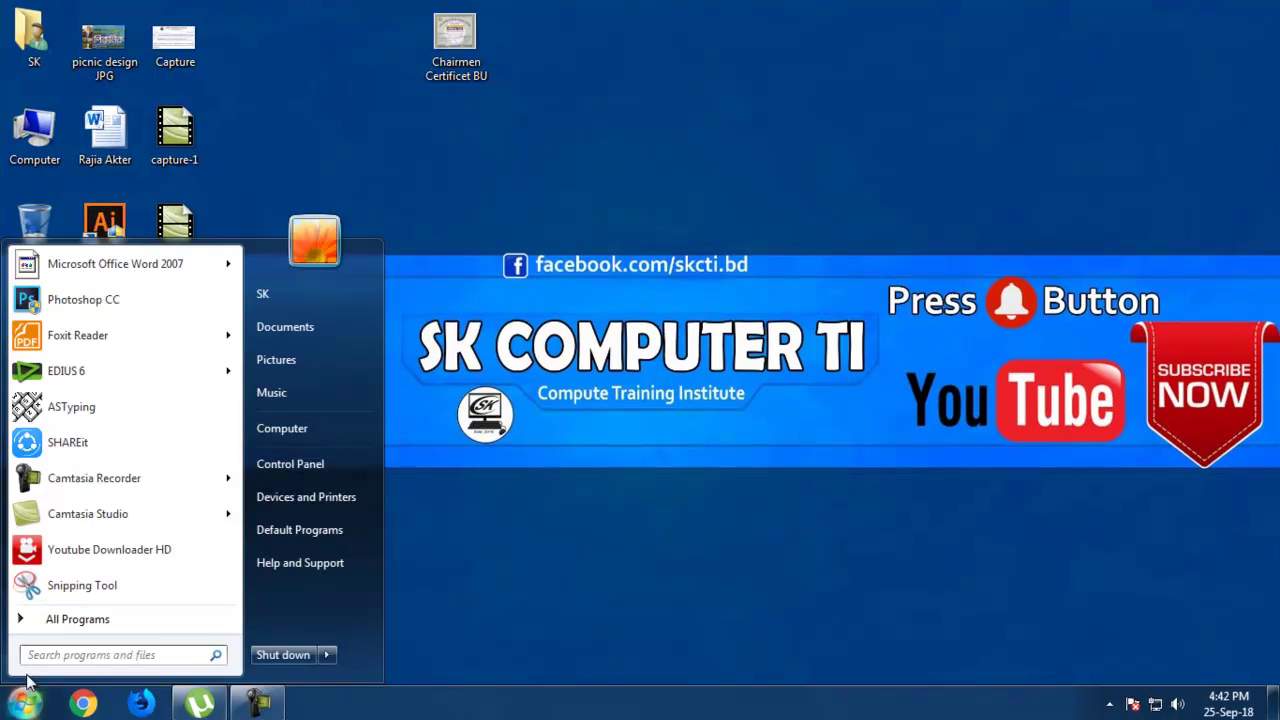
{"action": "left_click", "coordinate": [92, 625]}
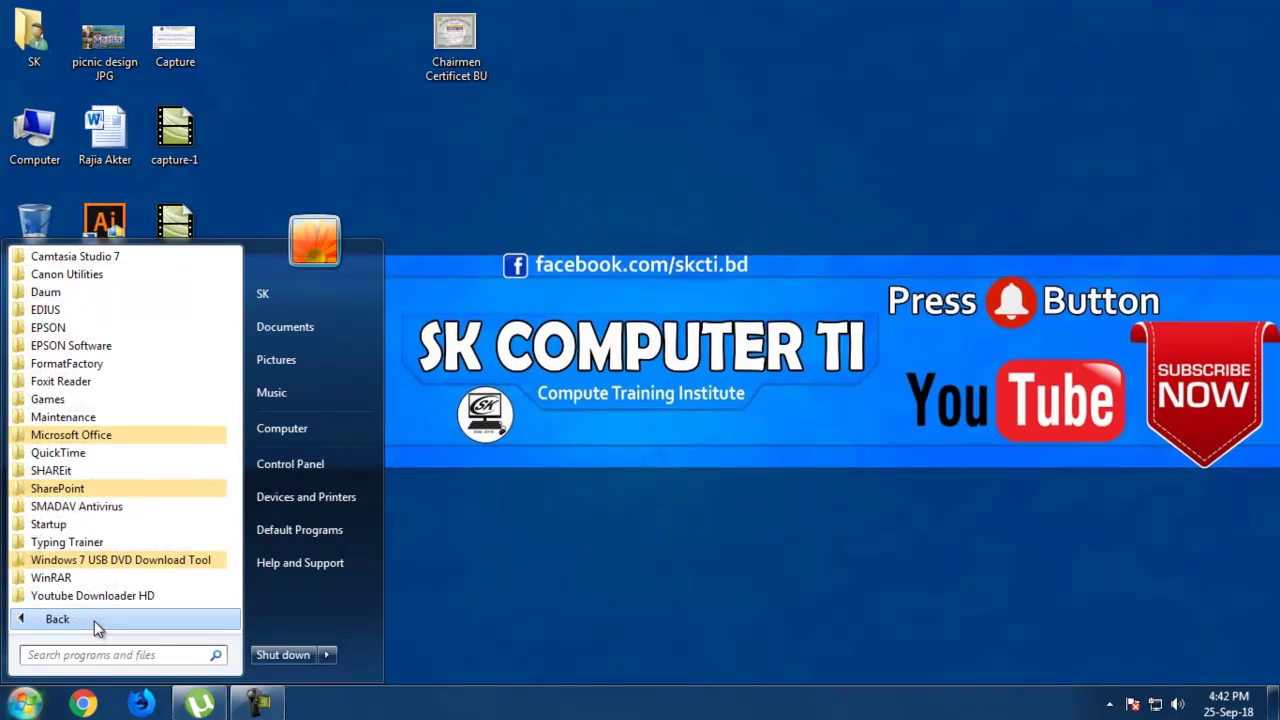
{"action": "left_click", "coordinate": [91, 436]}
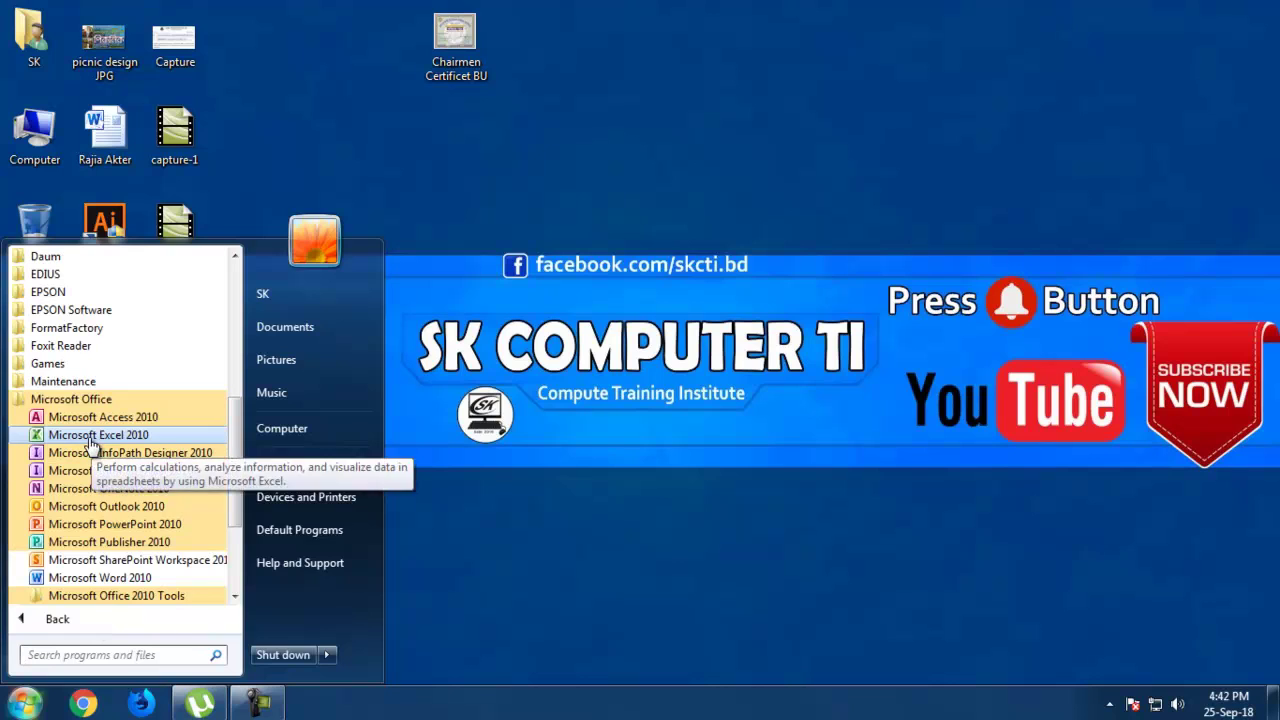
{"action": "left_click", "coordinate": [110, 580]}
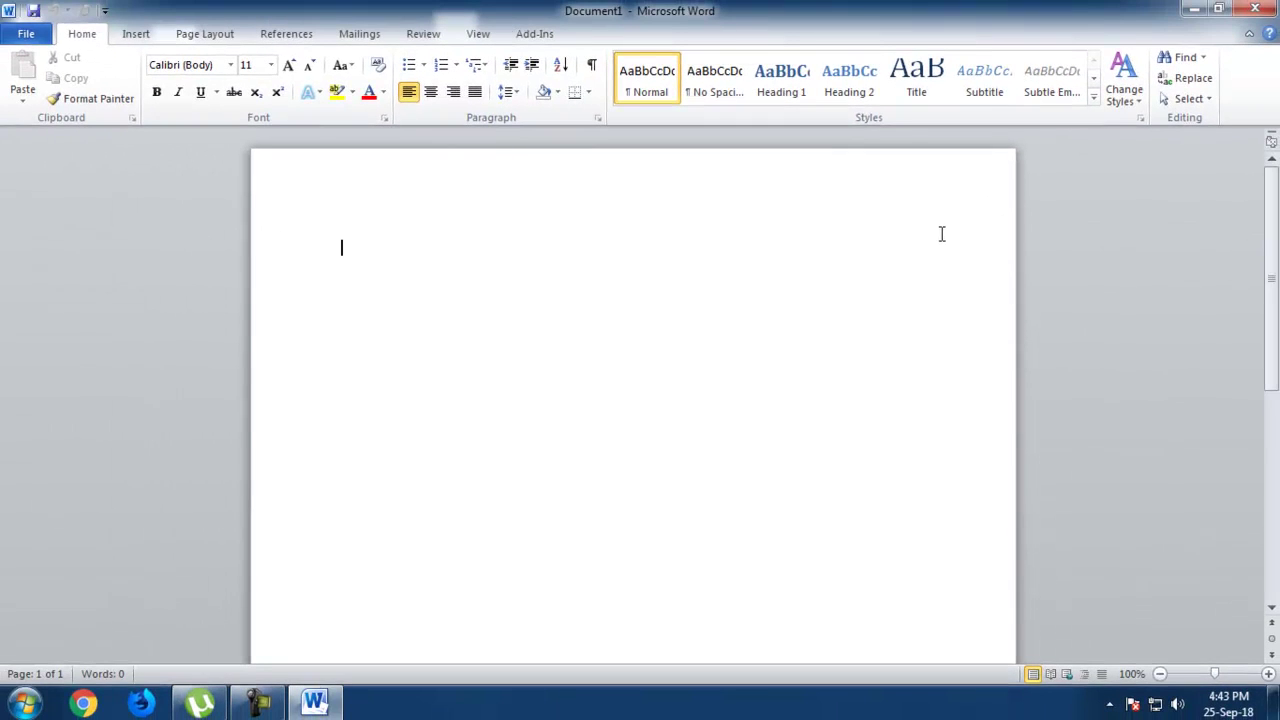
Scroll down and back up through the empty Document1 page
{"action": "scroll", "coordinate": [371, 223], "scroll_direction": "down", "scroll_amount": 2}
{"action": "scroll", "coordinate": [377, 323], "scroll_direction": "down", "scroll_amount": 4}
{"action": "scroll", "coordinate": [372, 440], "scroll_direction": "down", "scroll_amount": 4}
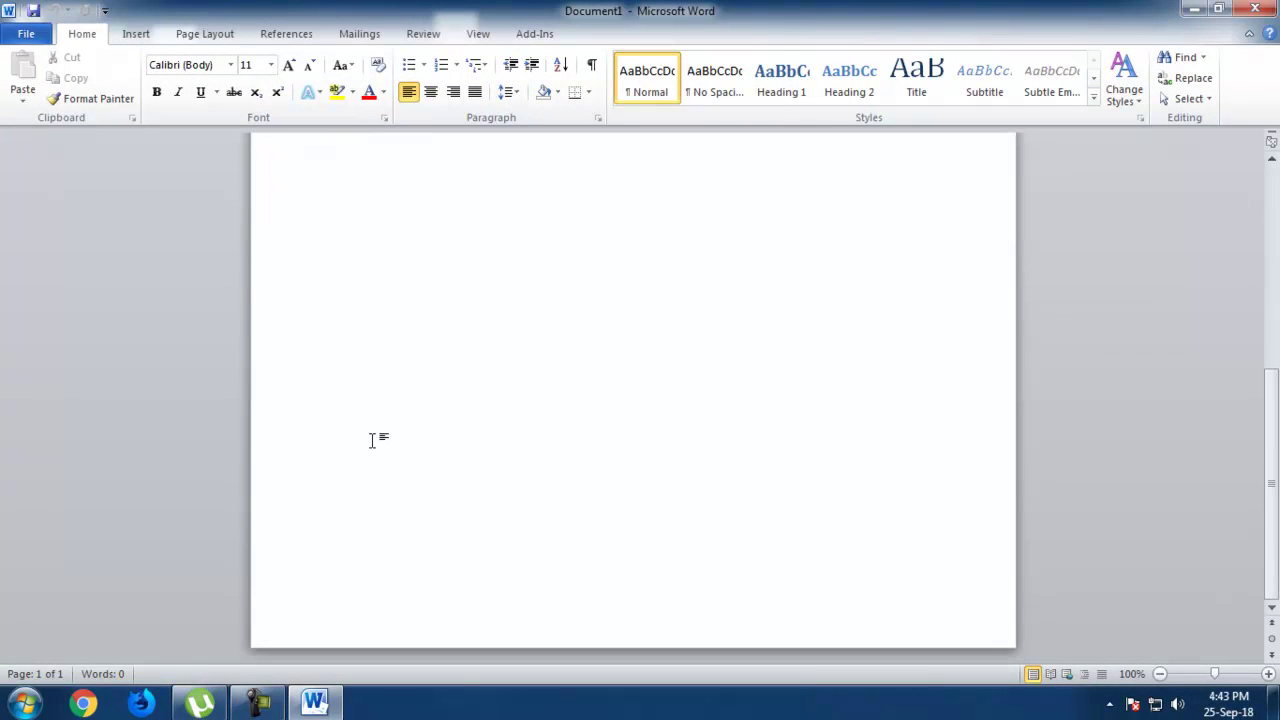
{"action": "scroll", "coordinate": [371, 440], "scroll_direction": "up", "scroll_amount": 8}
{"action": "scroll", "coordinate": [371, 440], "scroll_direction": "up", "scroll_amount": 2}
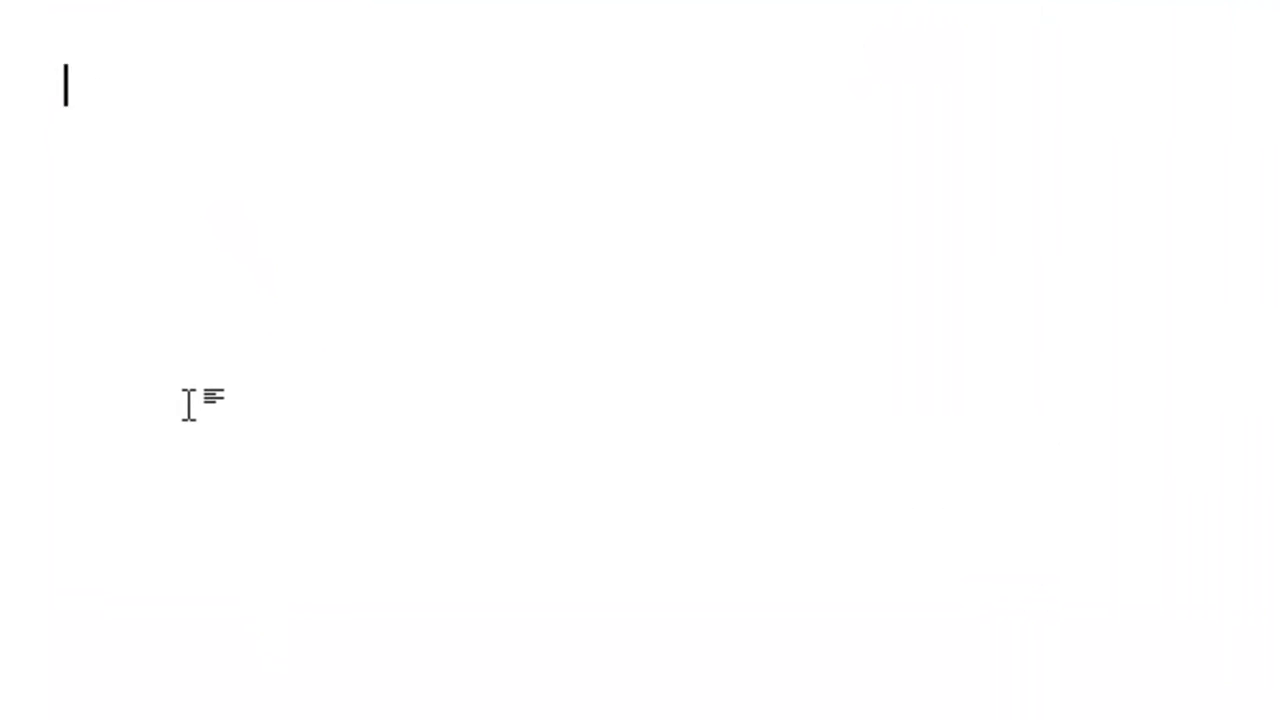
Type 'Open any document click on file menu', correcting typos, leaving the cursor at line end
{"action": "type", "text": "ope"}
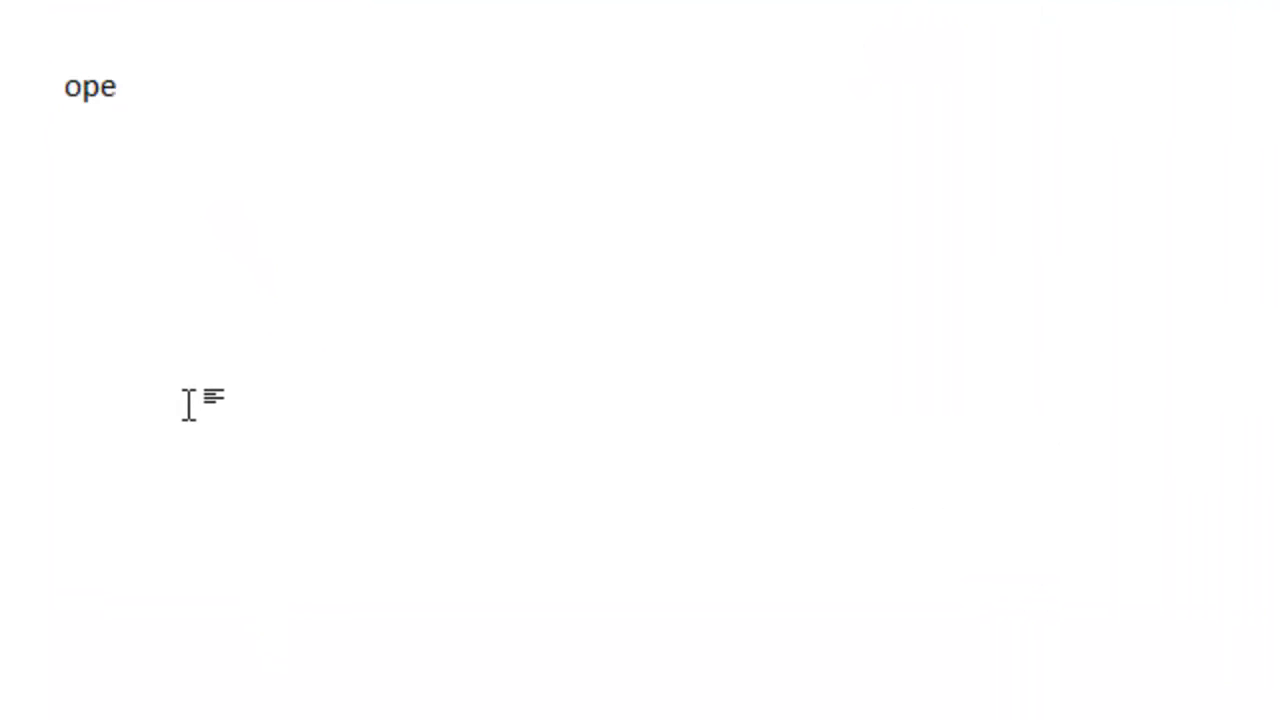
{"action": "type", "text": "Open ay"}
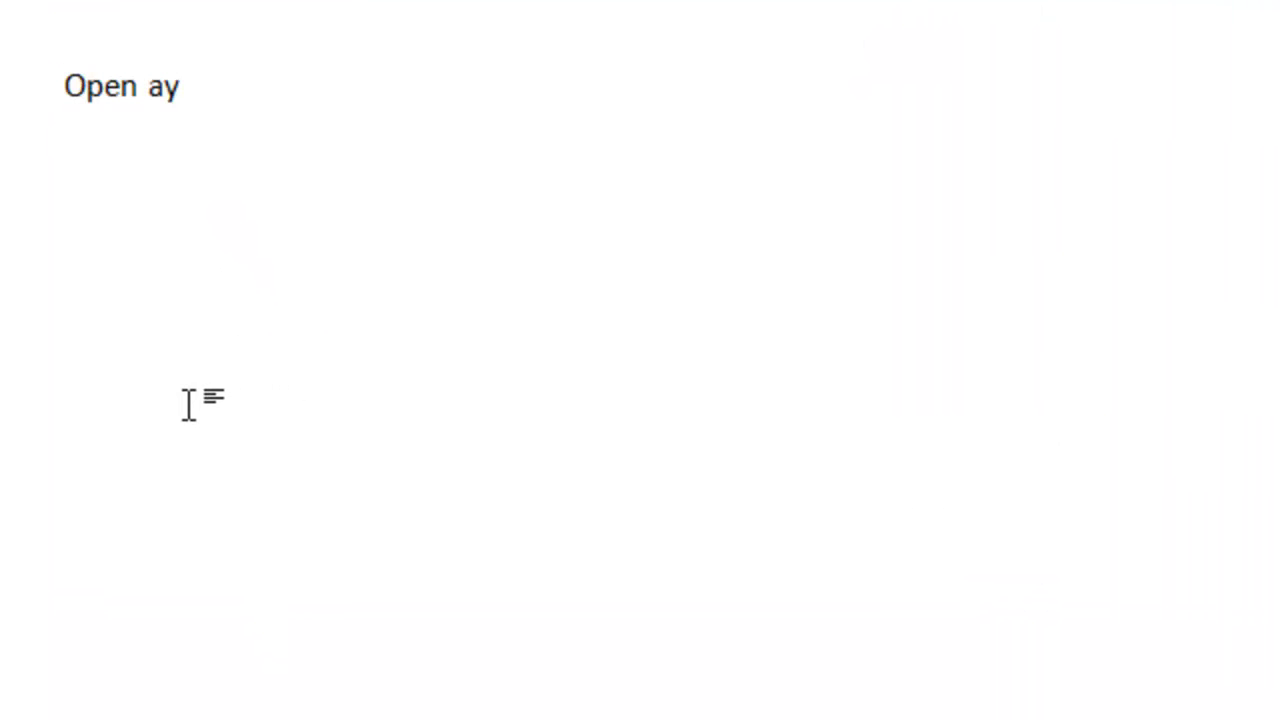
{"action": "key", "text": "BackSpace"}
{"action": "type", "text": "ny doc"}
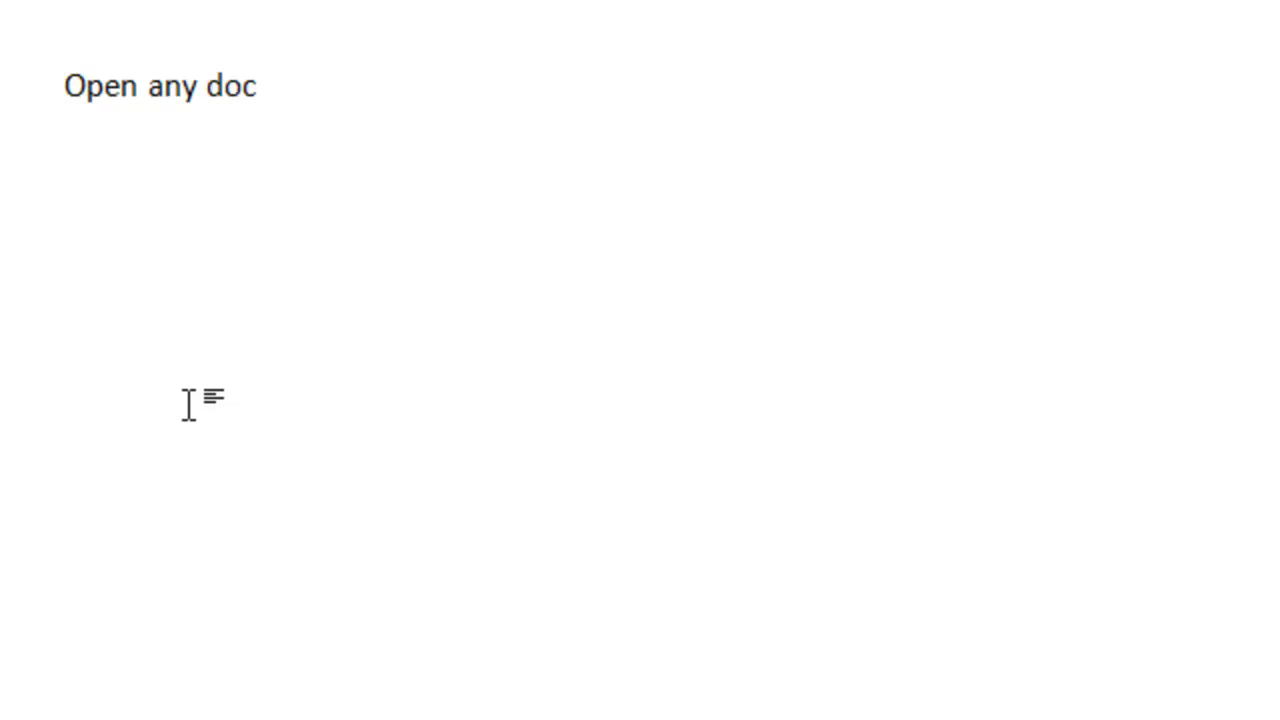
{"action": "type", "text": "ument cl"}
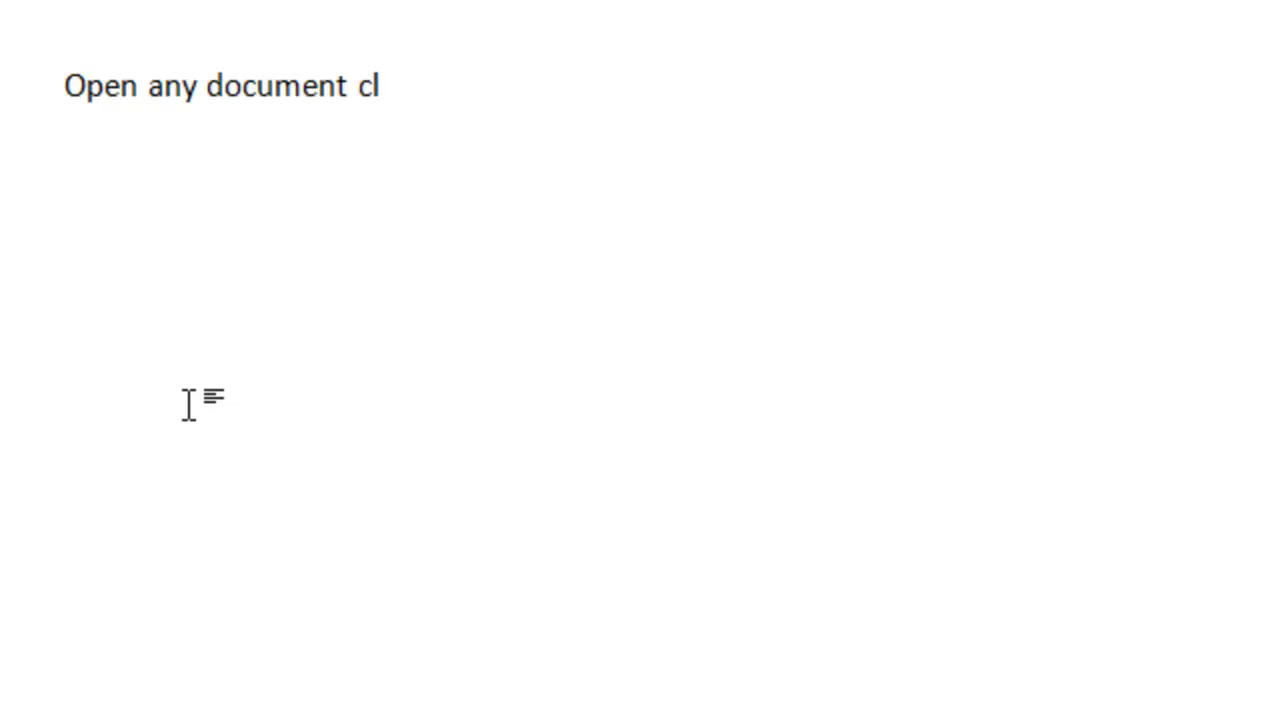
{"action": "type", "text": "ick o"}
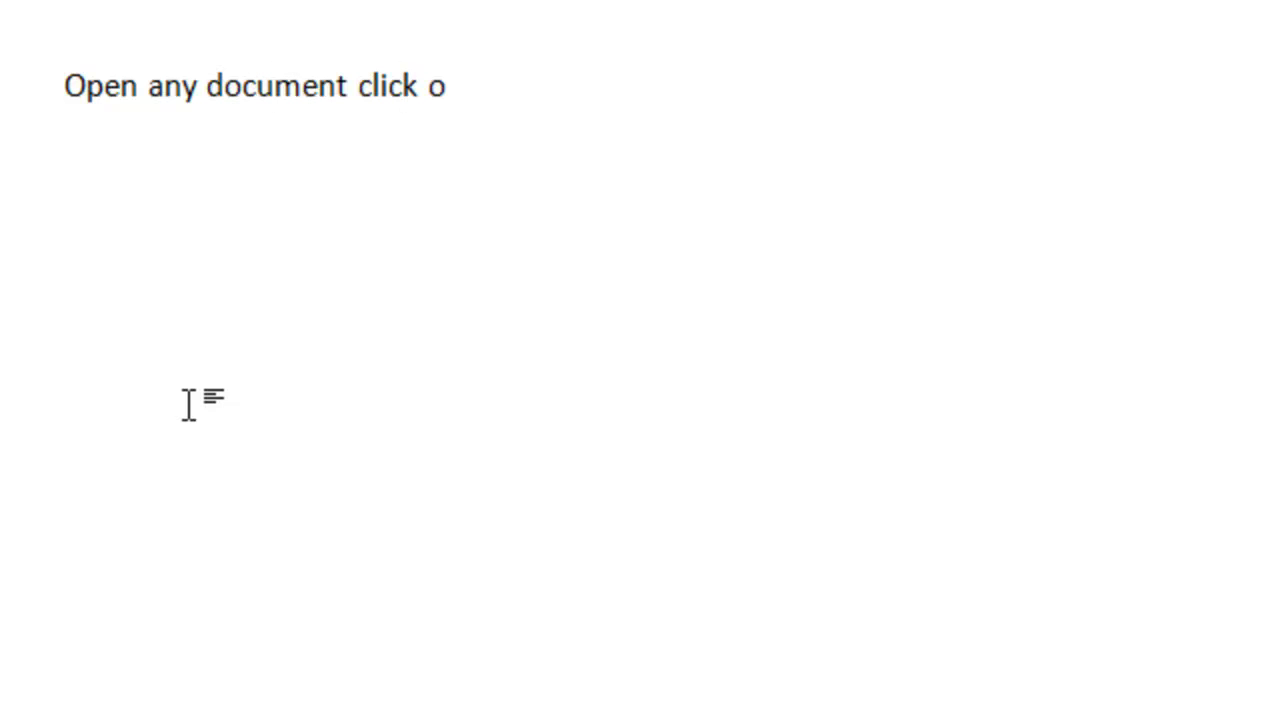
{"action": "type", "text": "n file n"}
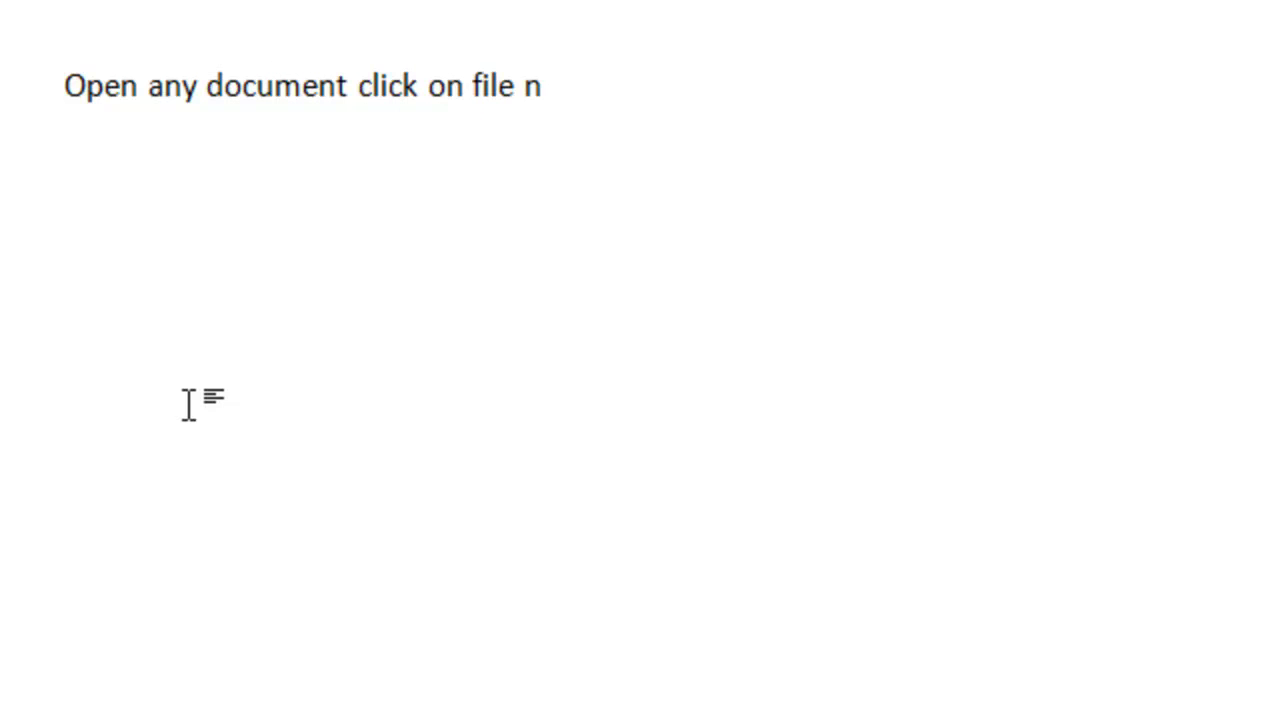
{"action": "type", "text": "e"}
{"action": "key", "text": "BackSpace"}
{"action": "key", "text": "BackSpace"}
{"action": "type", "text": "menu"}
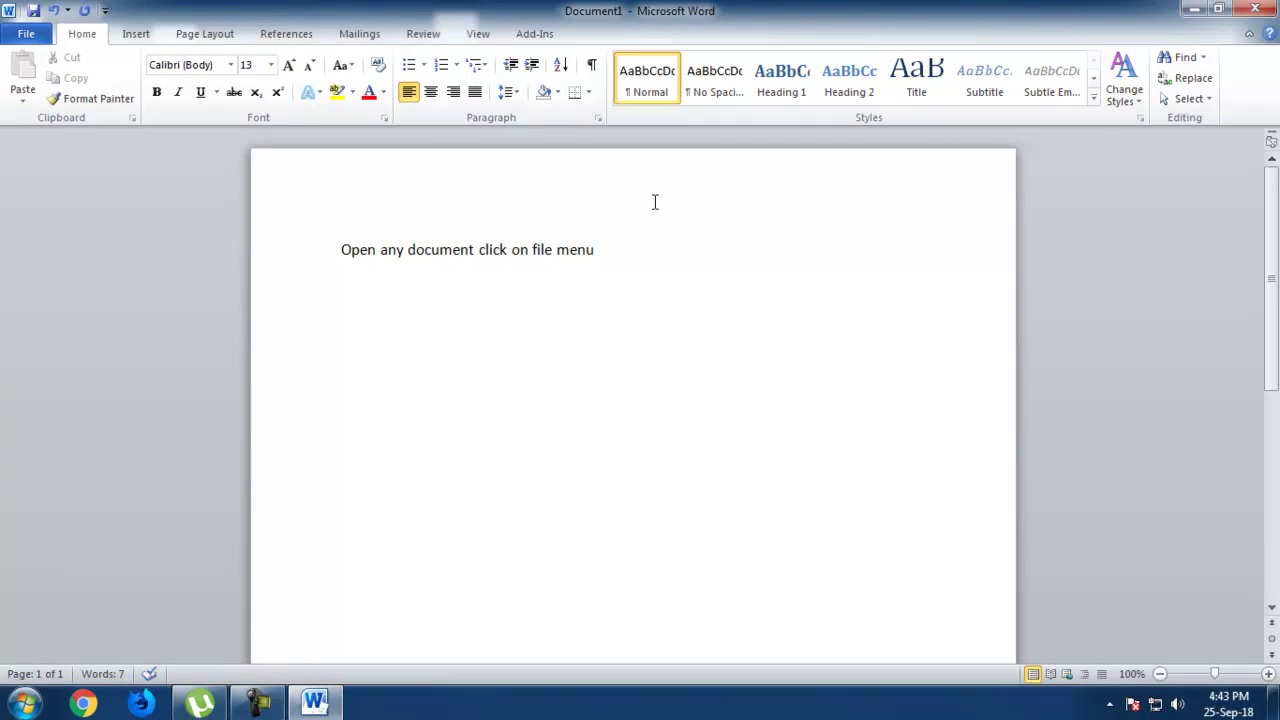
{"action": "left_click_drag", "start_coordinate": [606, 256], "coordinate": [254, 255]}
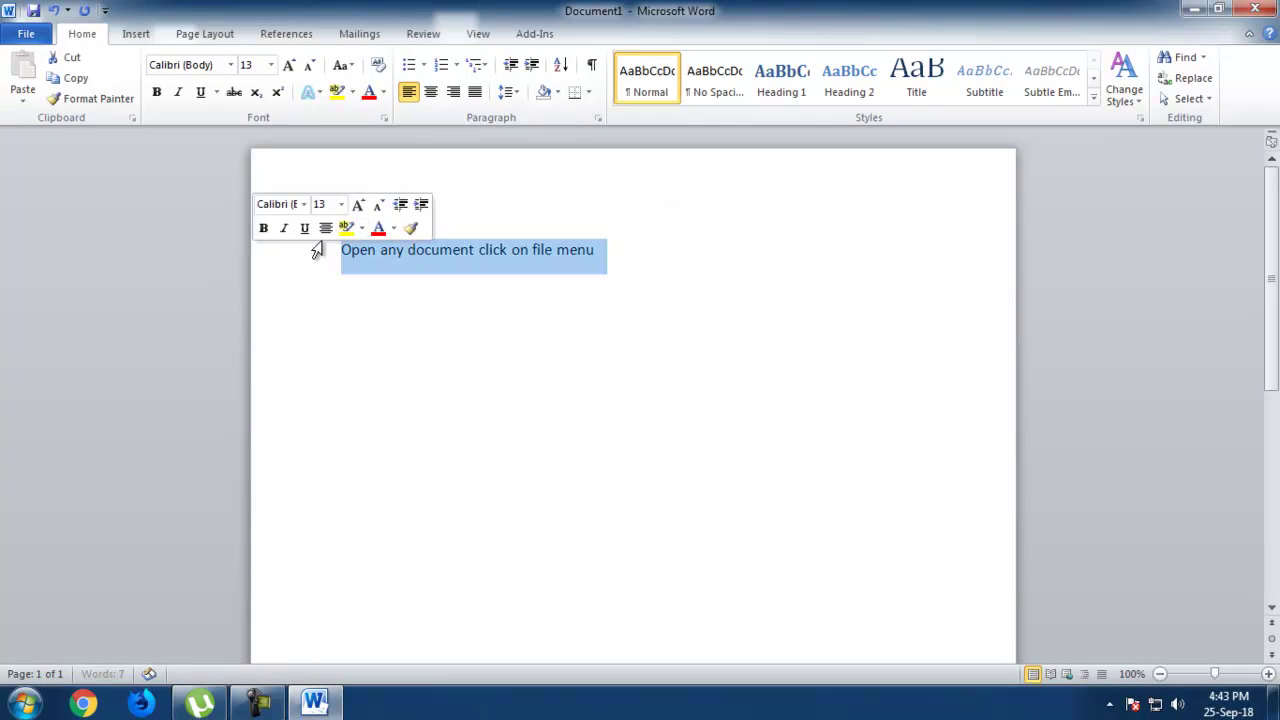
{"action": "left_click", "coordinate": [403, 254]}
{"action": "left_click", "coordinate": [590, 250]}
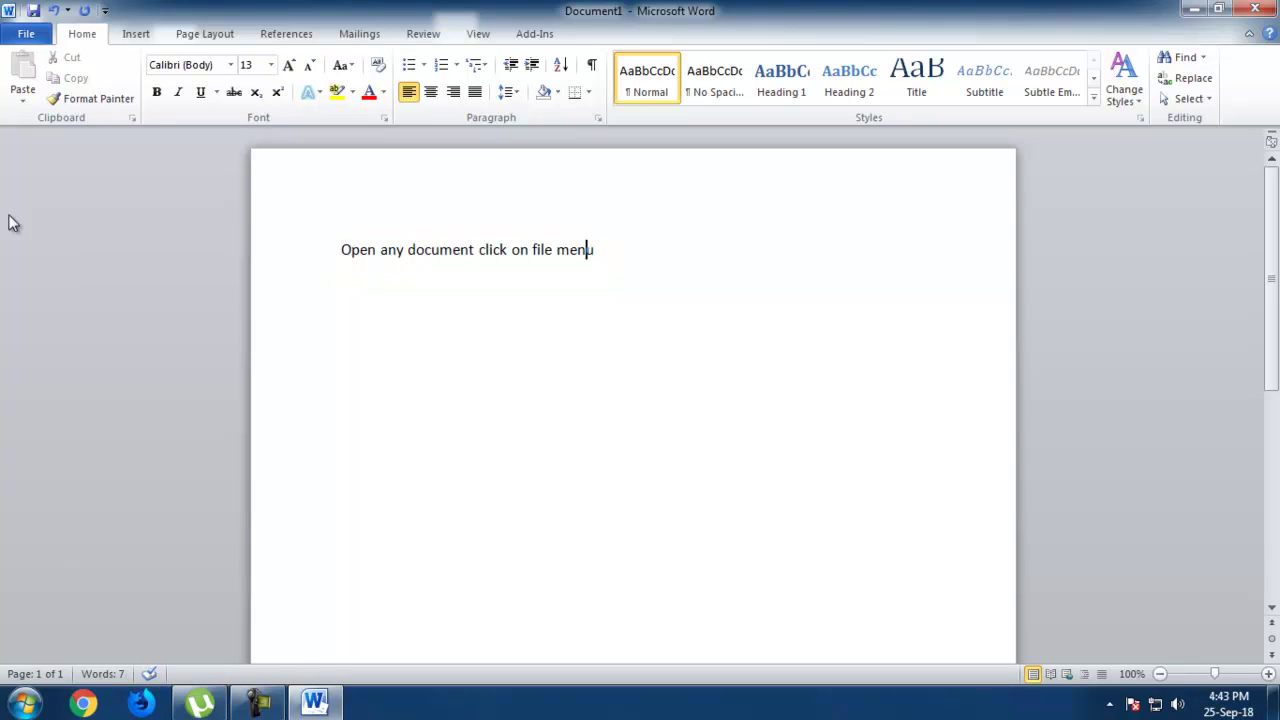
Open Word Options from the File backstage view
{"action": "left_click", "coordinate": [28, 38]}
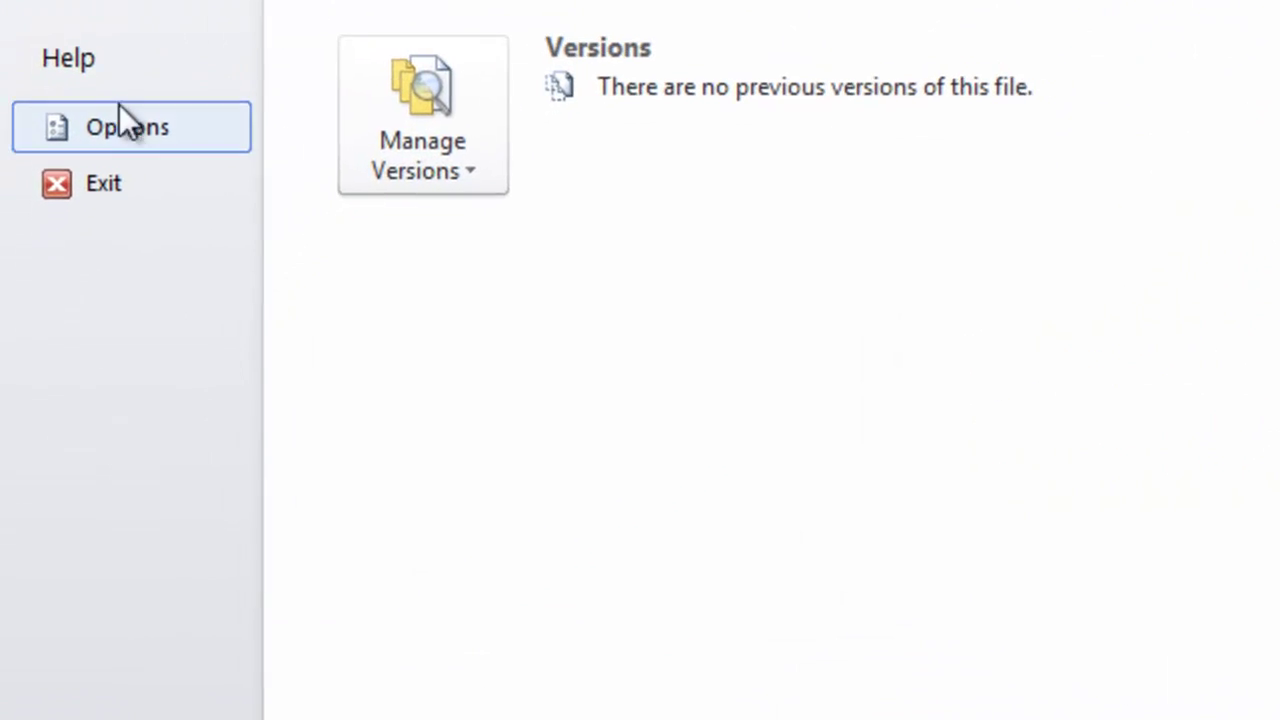
{"action": "left_click", "coordinate": [85, 392]}
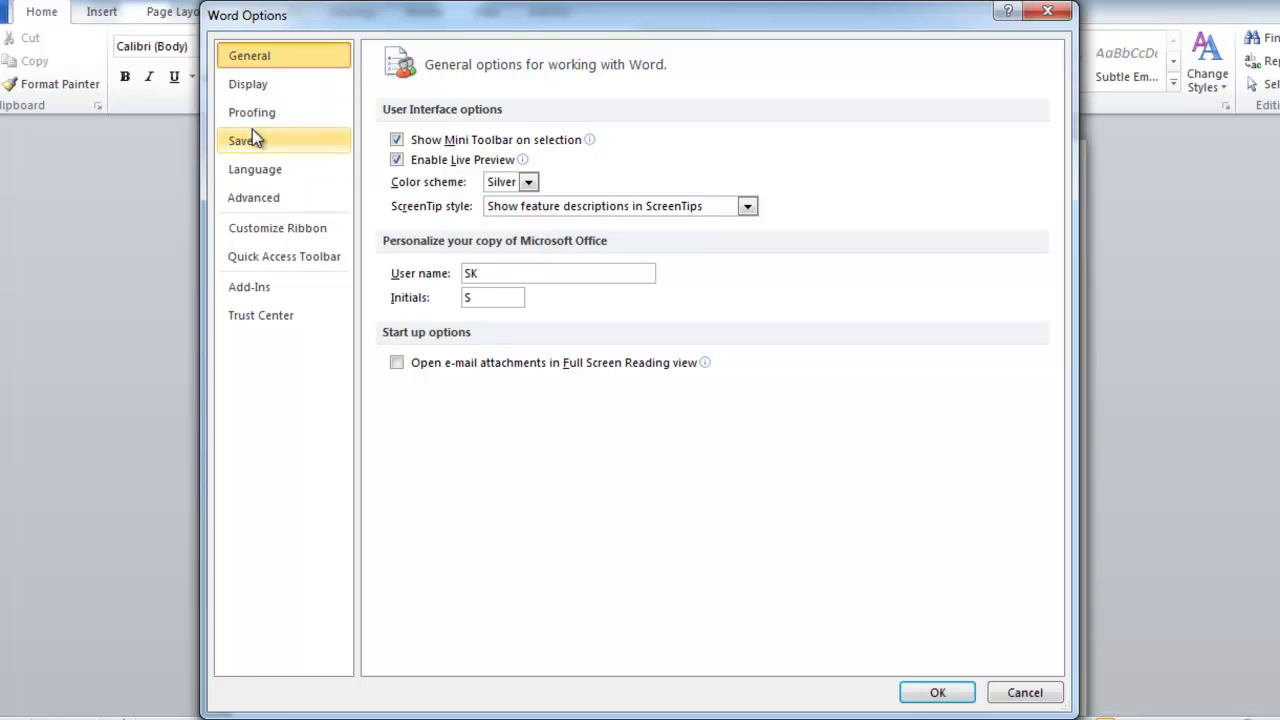
Tick Show text boundaries under Advanced > Show document content and confirm with OK
{"action": "left_click", "coordinate": [273, 208]}
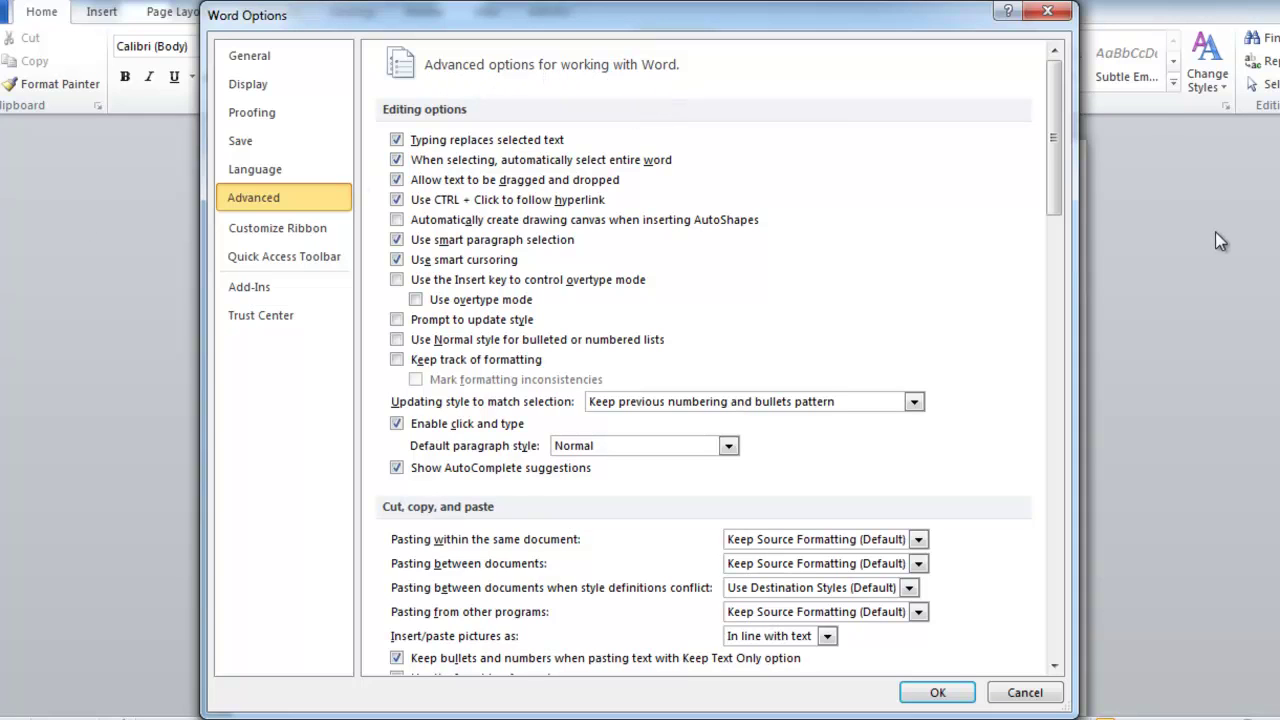
{"action": "left_click_drag", "start_coordinate": [1057, 161], "coordinate": [1051, 325]}
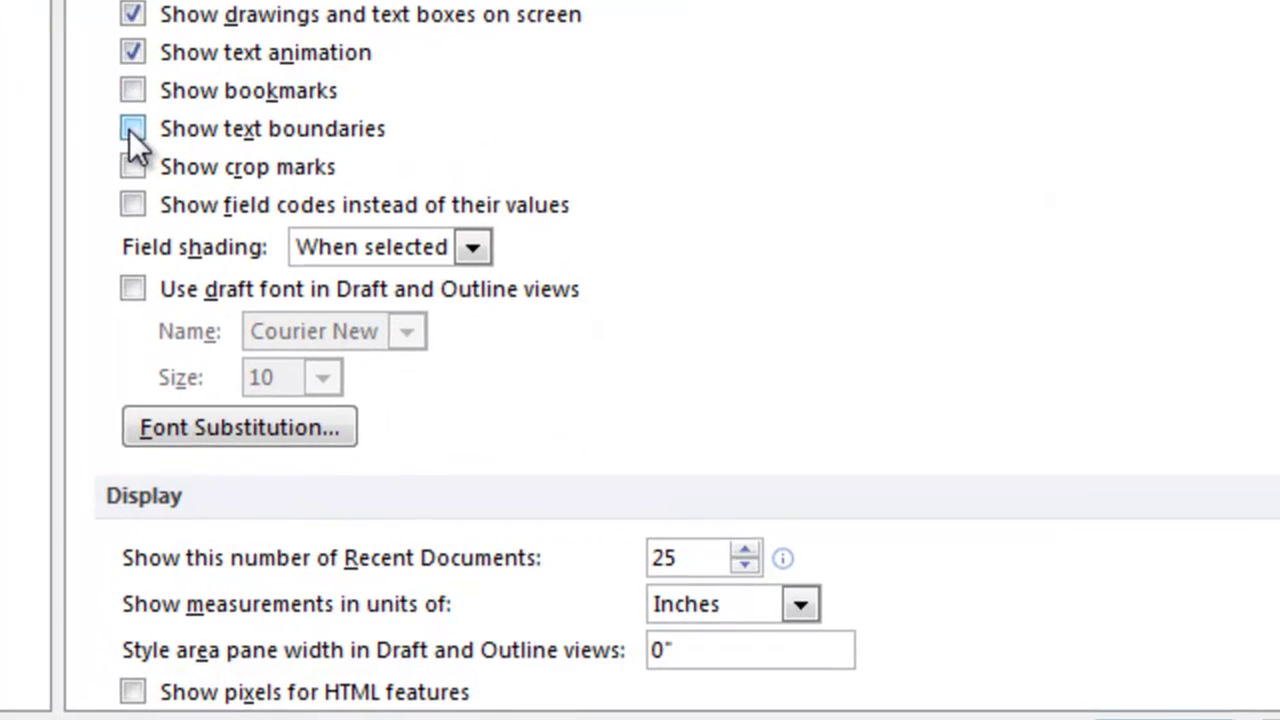
{"action": "left_click", "coordinate": [397, 372]}
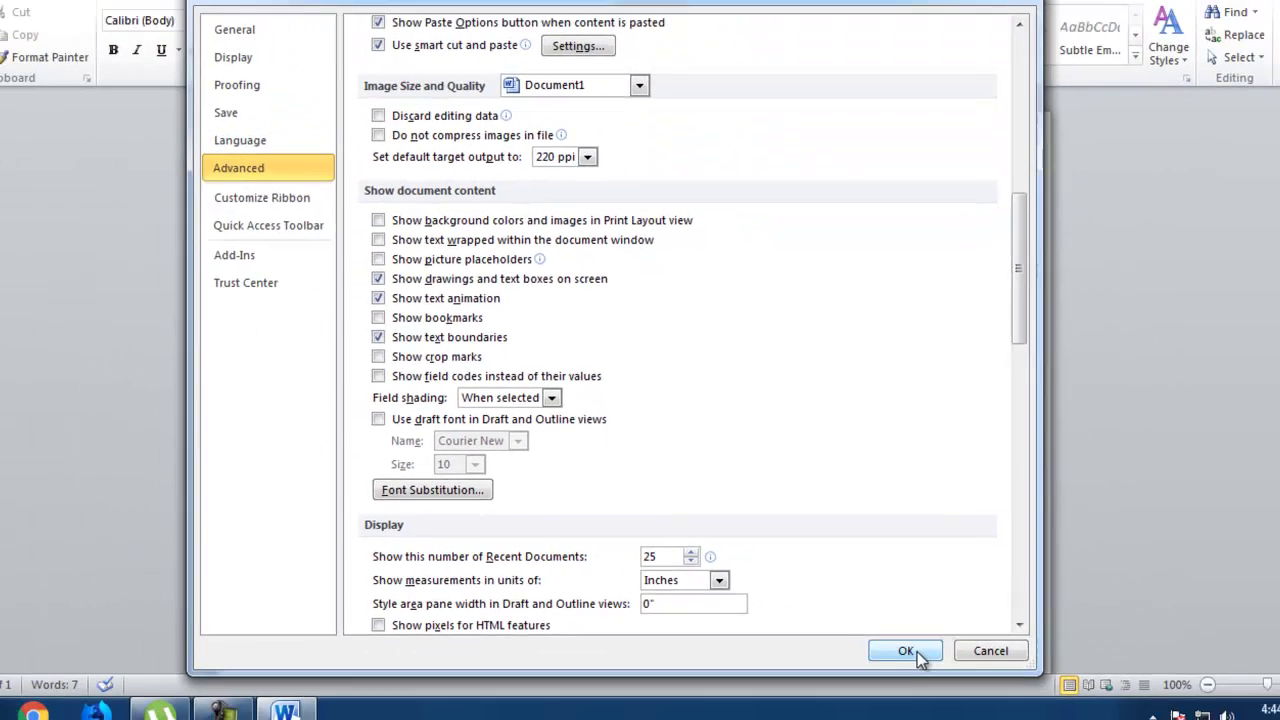
{"action": "left_click", "coordinate": [886, 641]}
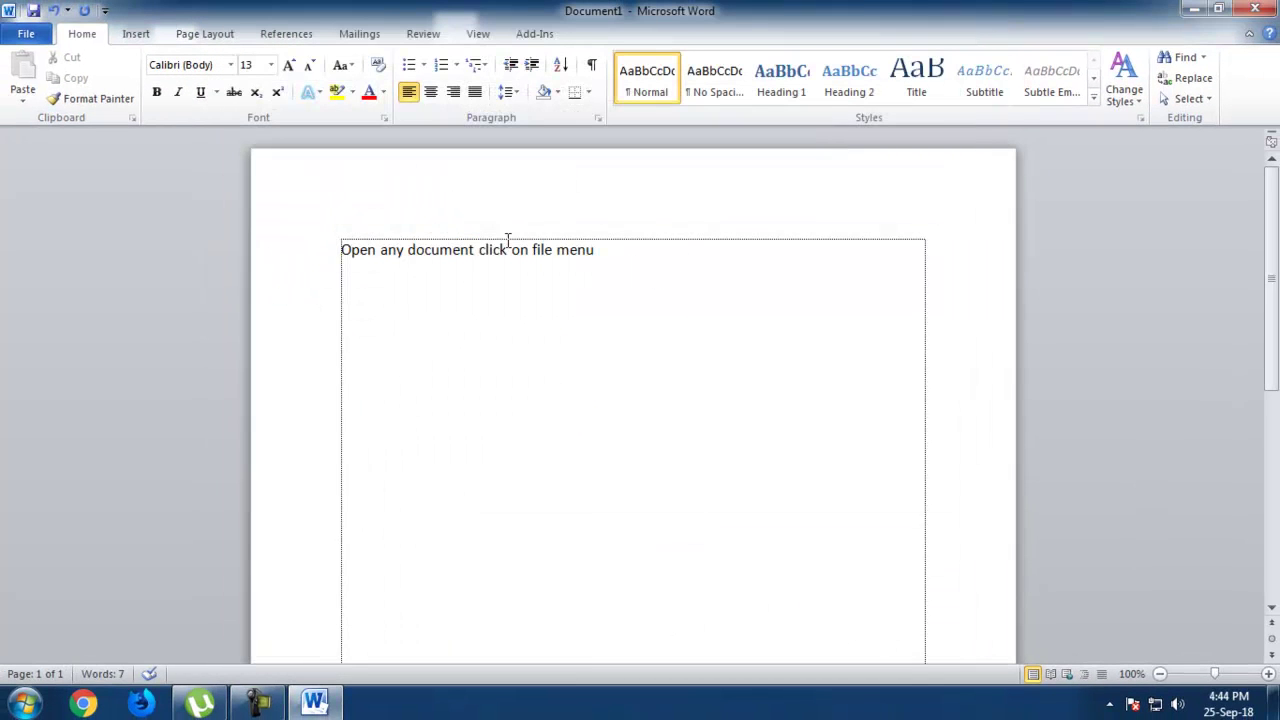
{"action": "scroll", "coordinate": [354, 258], "scroll_direction": "down", "scroll_amount": 7}
{"action": "scroll", "coordinate": [354, 261], "scroll_direction": "down", "scroll_amount": 2}
{"action": "scroll", "coordinate": [354, 261], "scroll_direction": "down", "scroll_amount": 1}
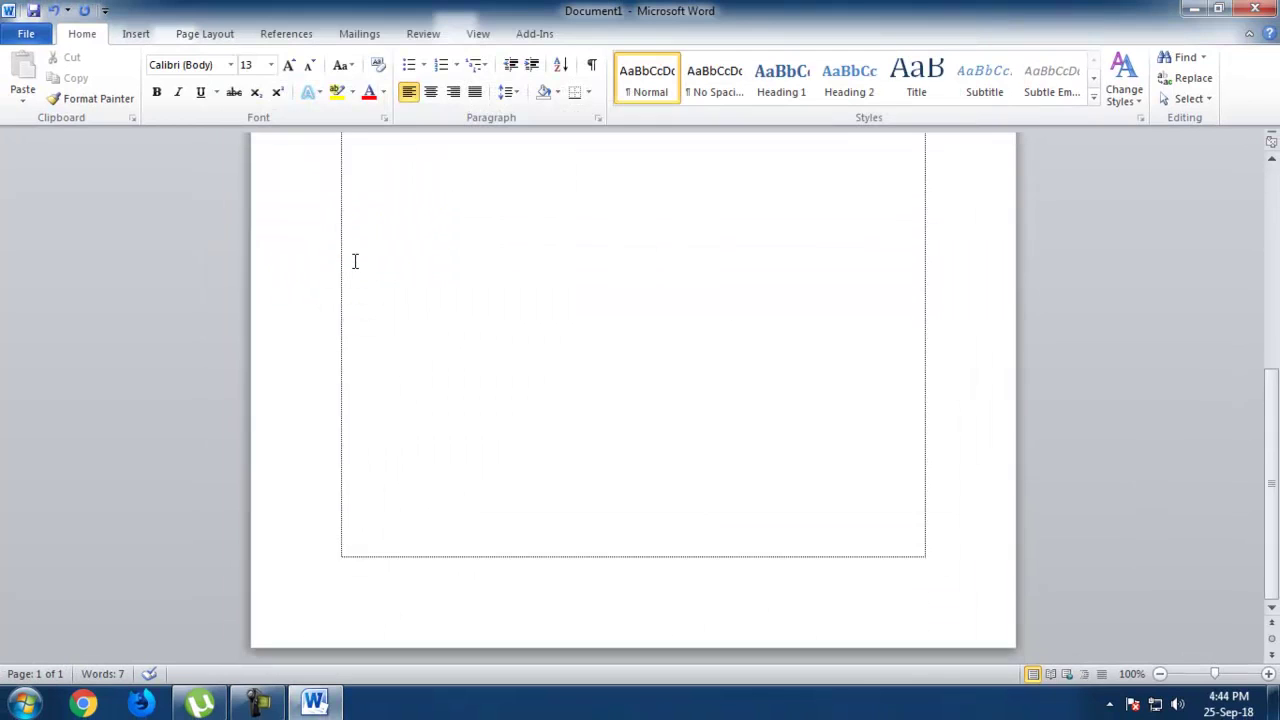
{"action": "scroll", "coordinate": [886, 460], "scroll_direction": "up", "scroll_amount": 2}
{"action": "scroll", "coordinate": [806, 423], "scroll_direction": "up", "scroll_amount": 8}
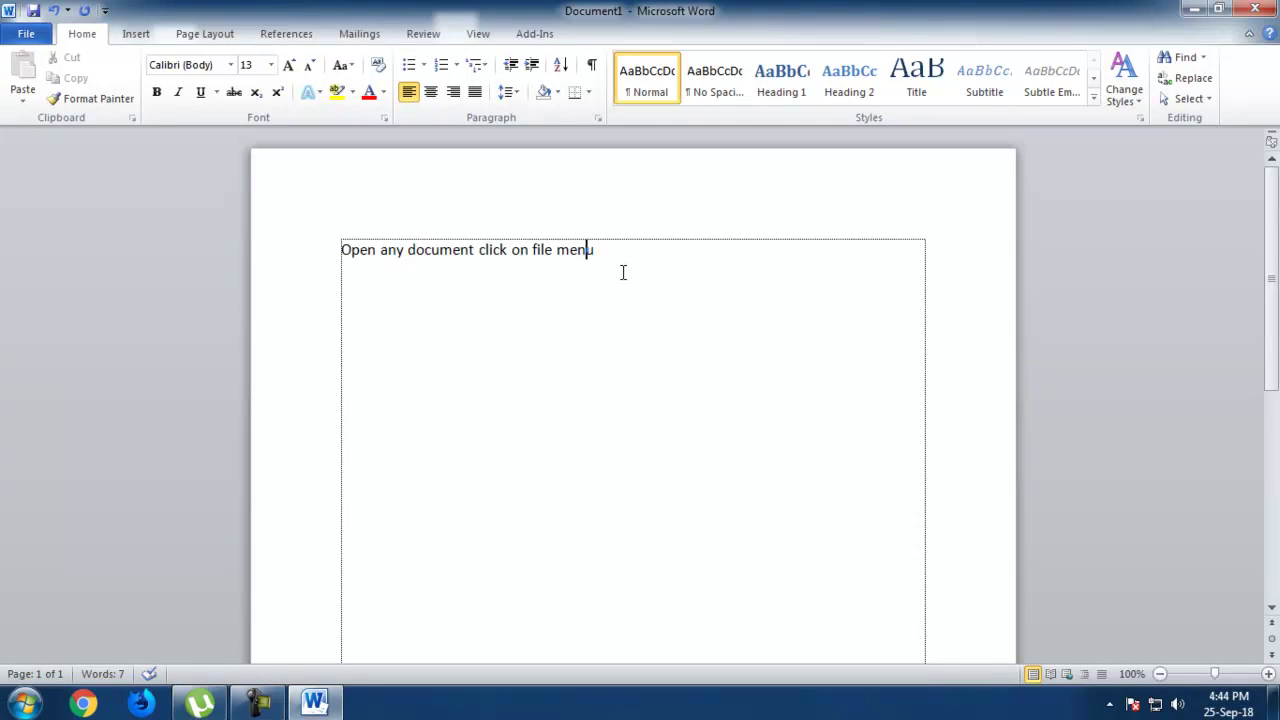